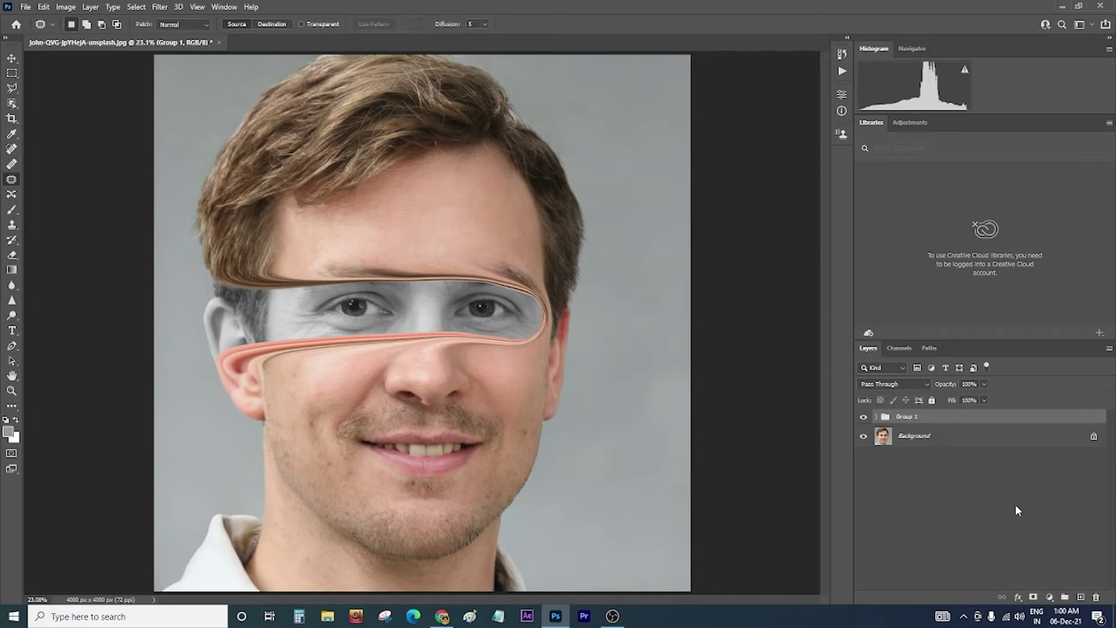
Step: Compare Group 1's eye-strip effect against the original, then delete Group 1
left_click(864, 418)
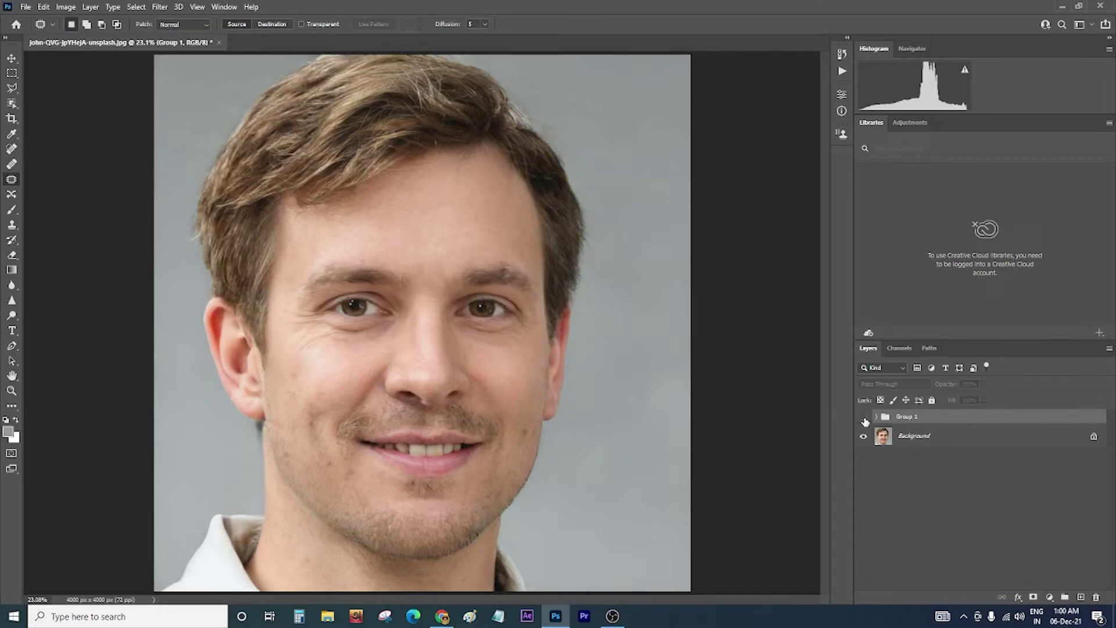
left_click(864, 417)
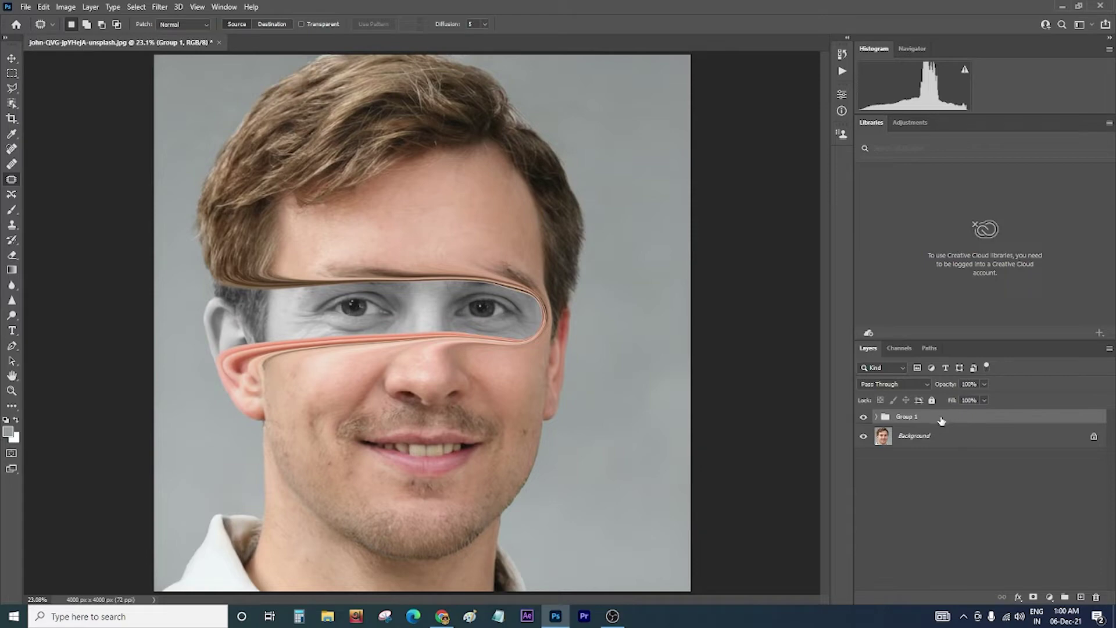
key("Delete")
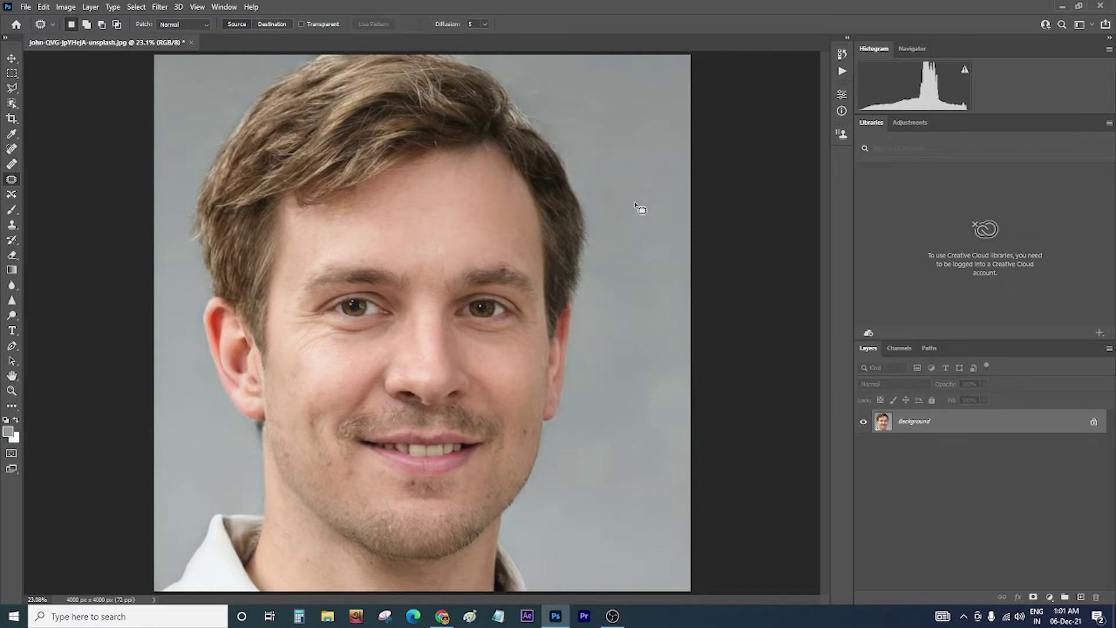
left_click(11, 104)
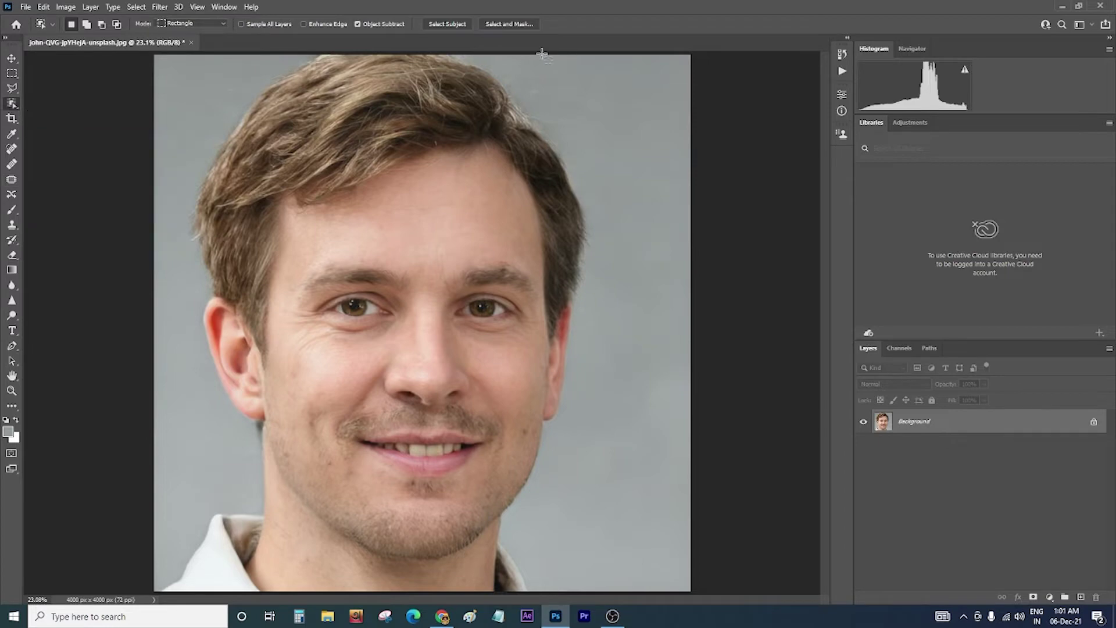
Step: Select the man with Select Subject in Select and Mask and copy him to Layer 1
left_click(500, 24)
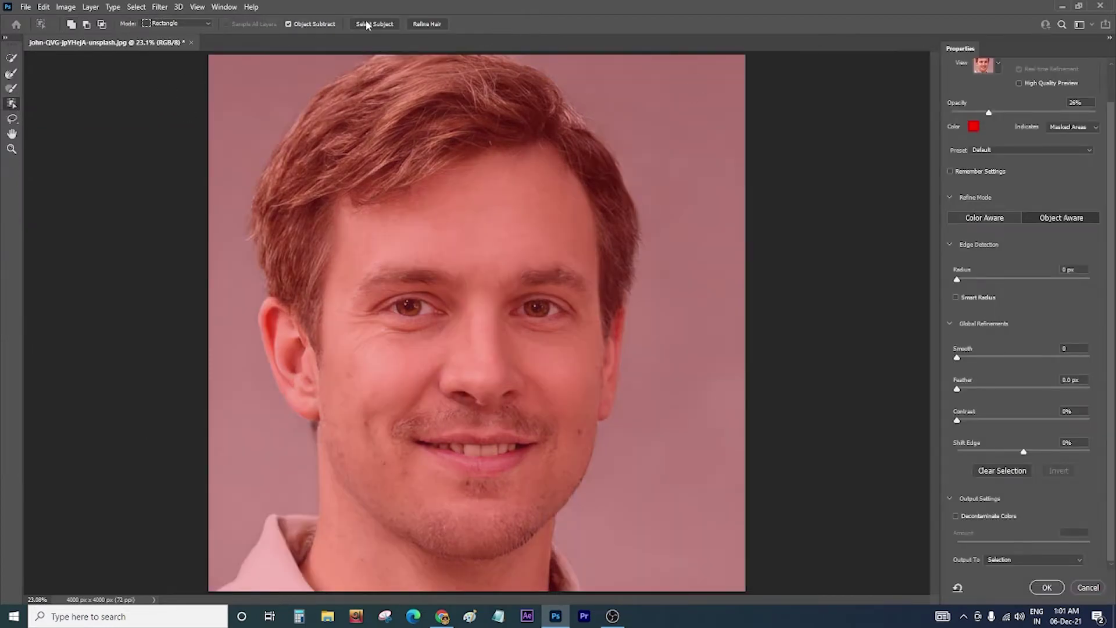
left_click(375, 24)
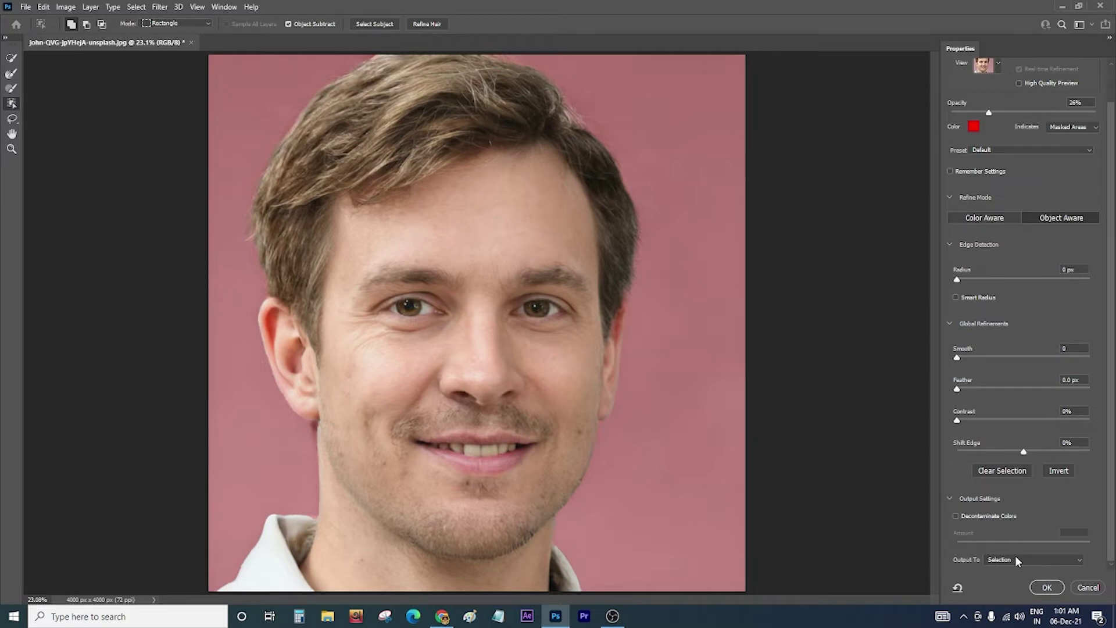
left_click(1046, 588)
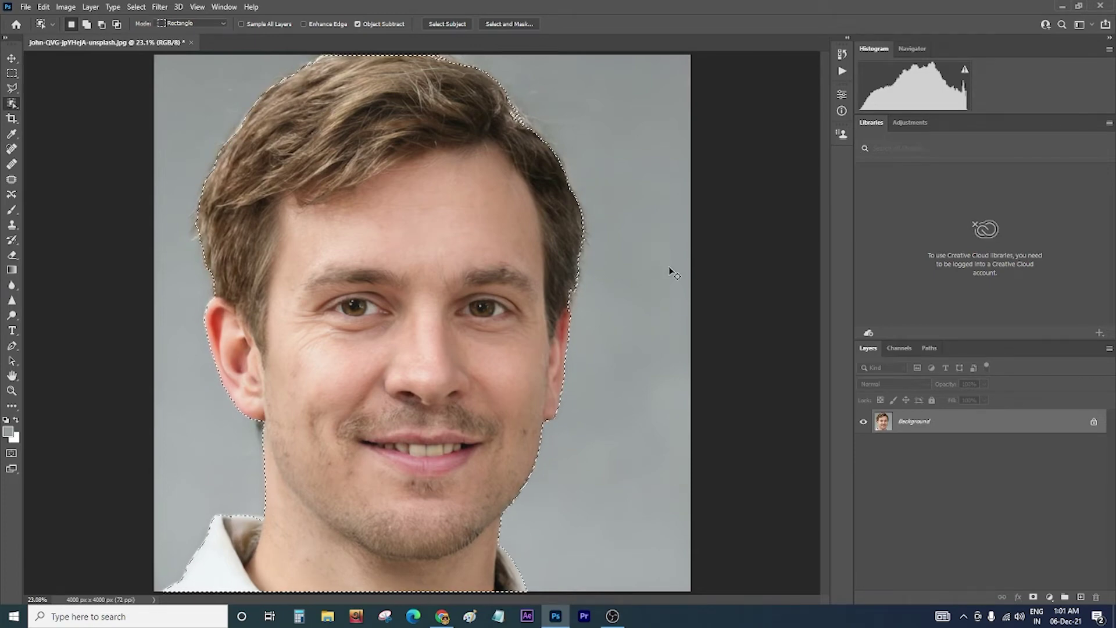
key("ctrl+j")
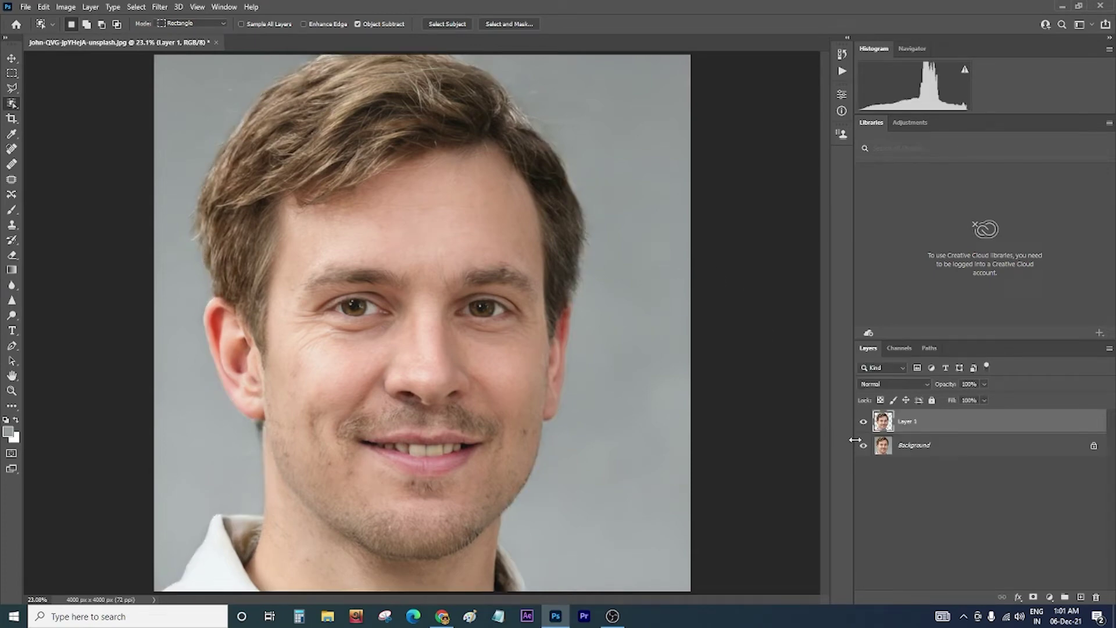
left_click(863, 446)
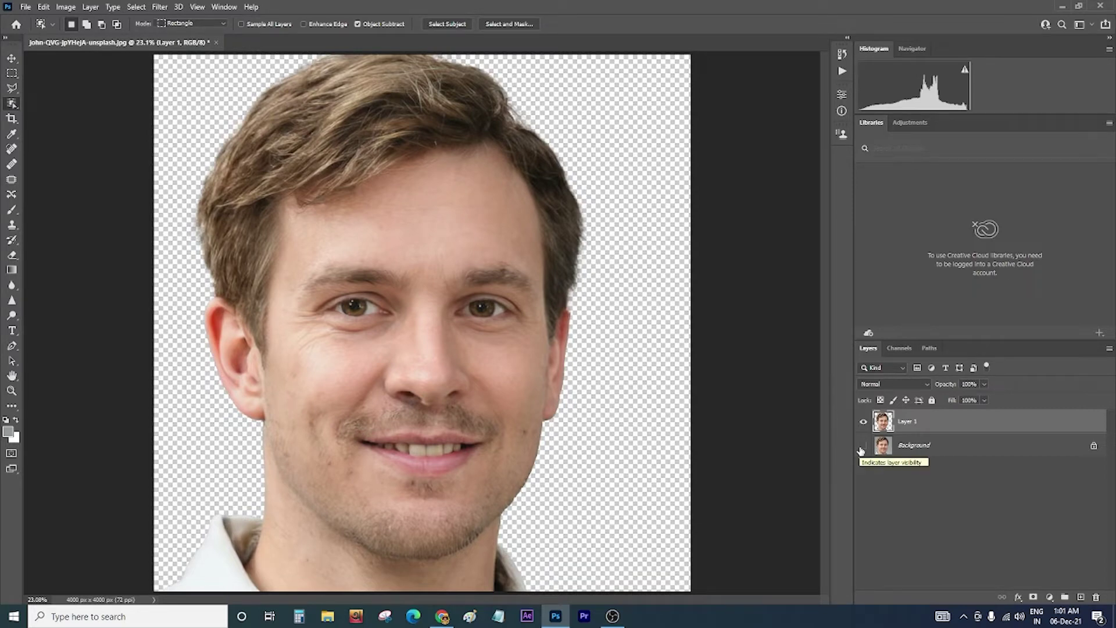
left_click(862, 445)
left_click(907, 445)
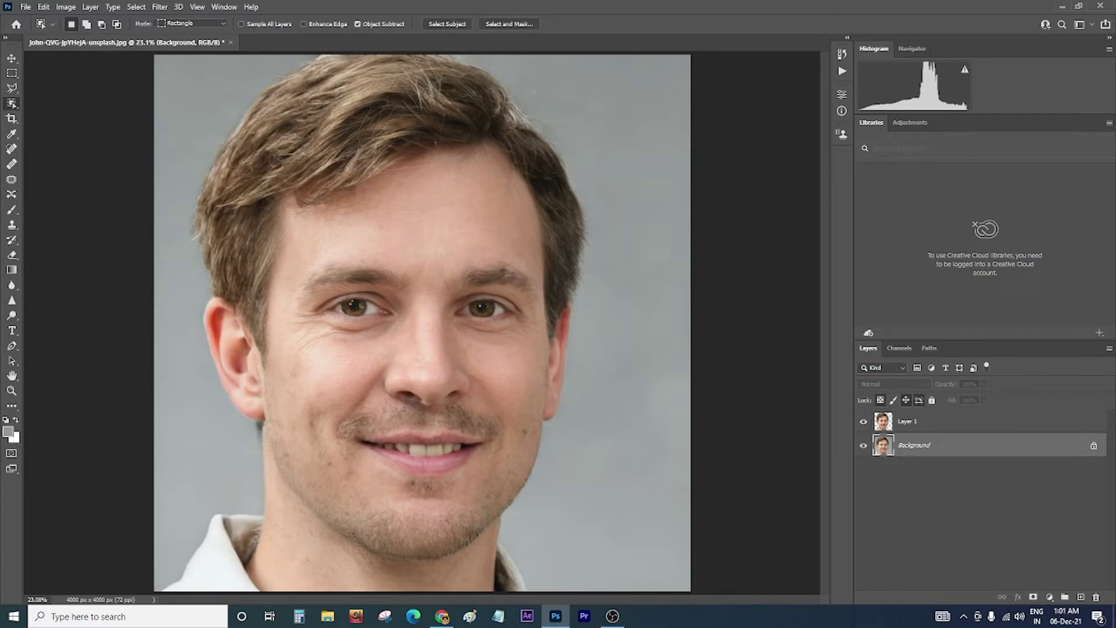
Step: Duplicate the Background, select the man, and expand the selection by 50 px
key("ctrl+j")
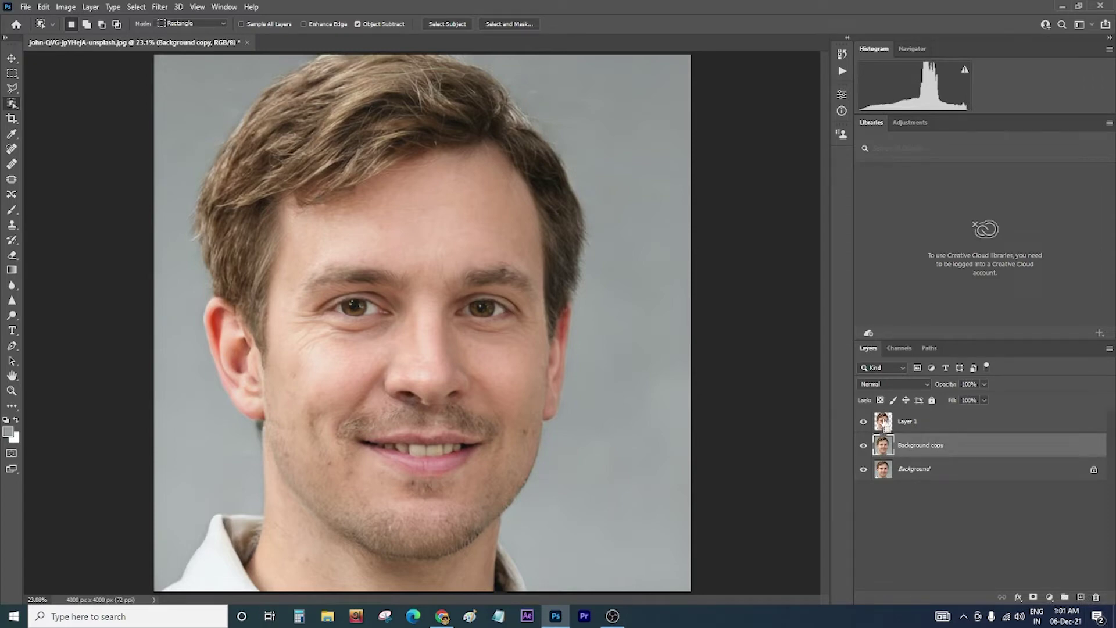
left_click(883, 422, "ctrl")
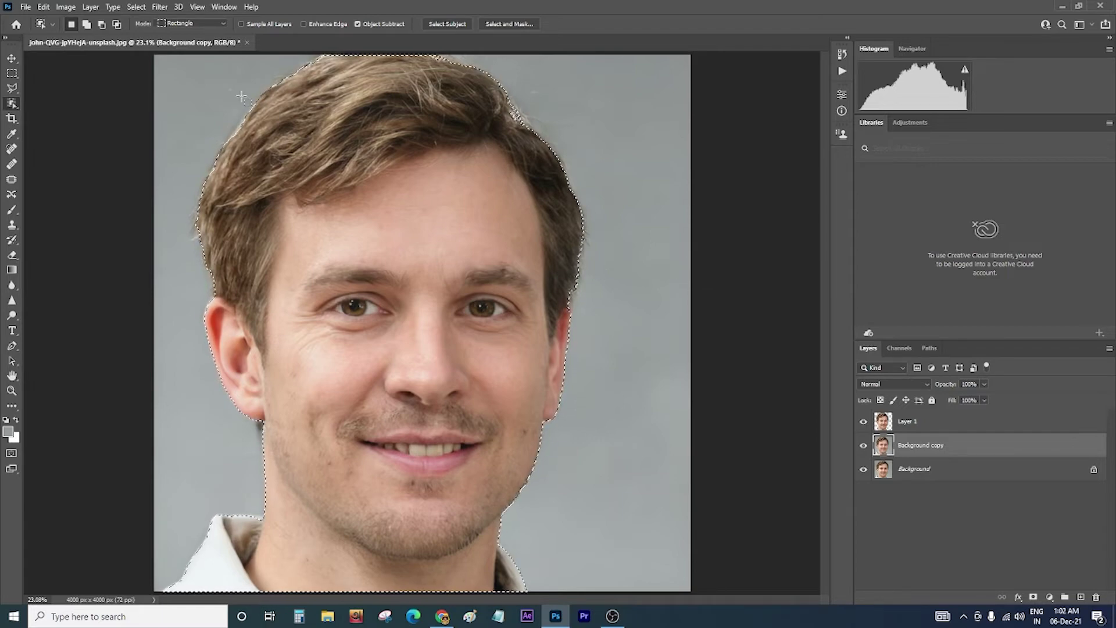
left_click(136, 7)
mouse_move(147, 183)
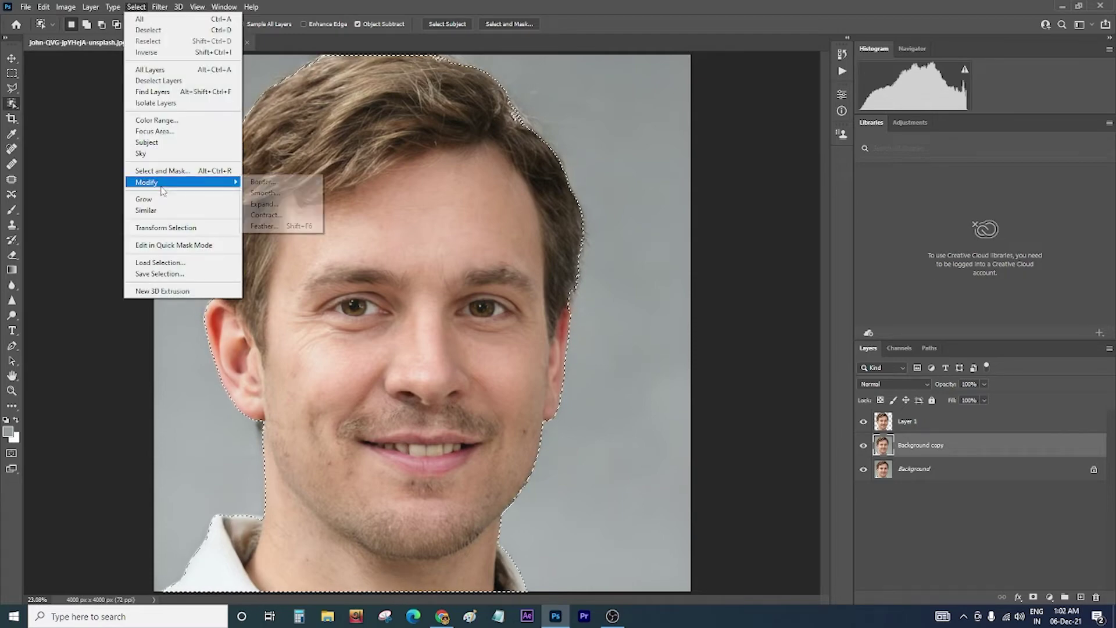
left_click(265, 204)
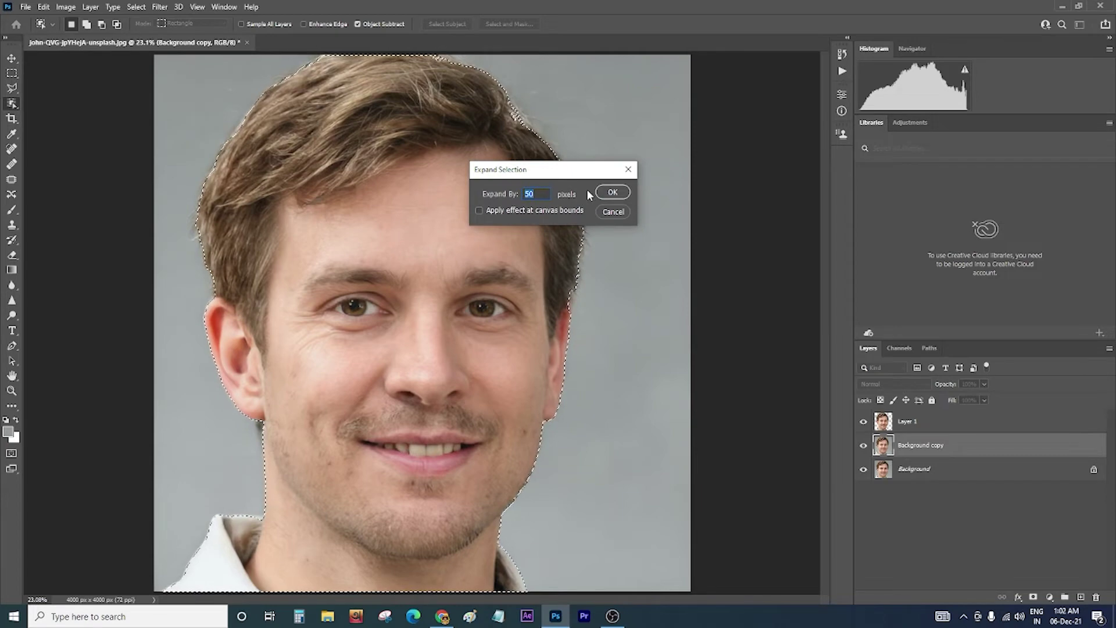
left_click(614, 194)
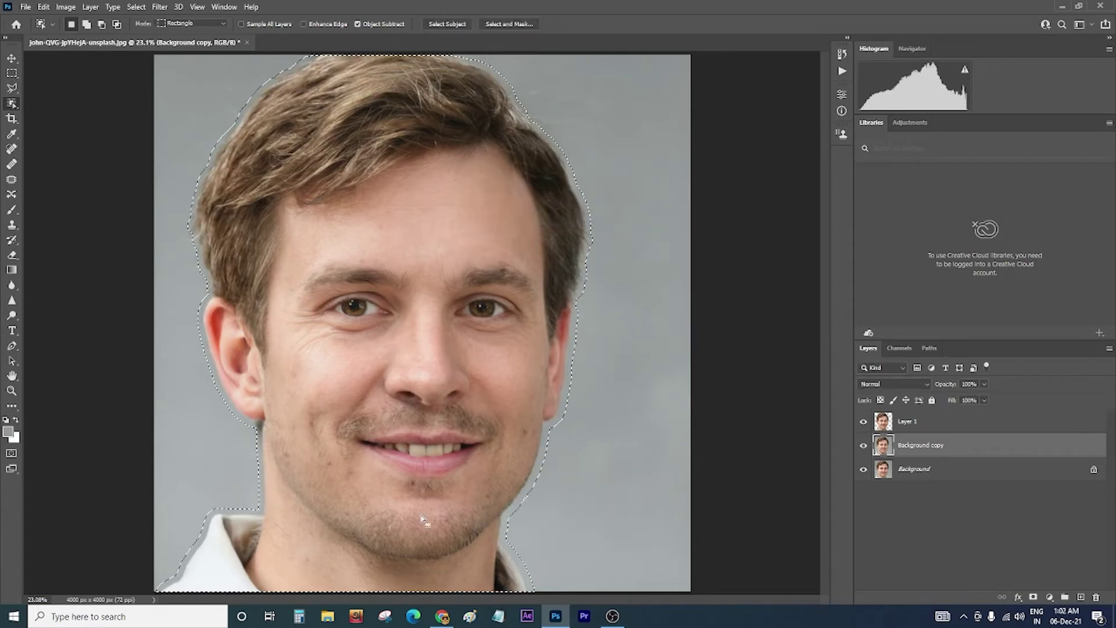
Step: Hide Layer 1 and Content-Aware fill the man away on Background copy, then deselect
left_click(863, 422)
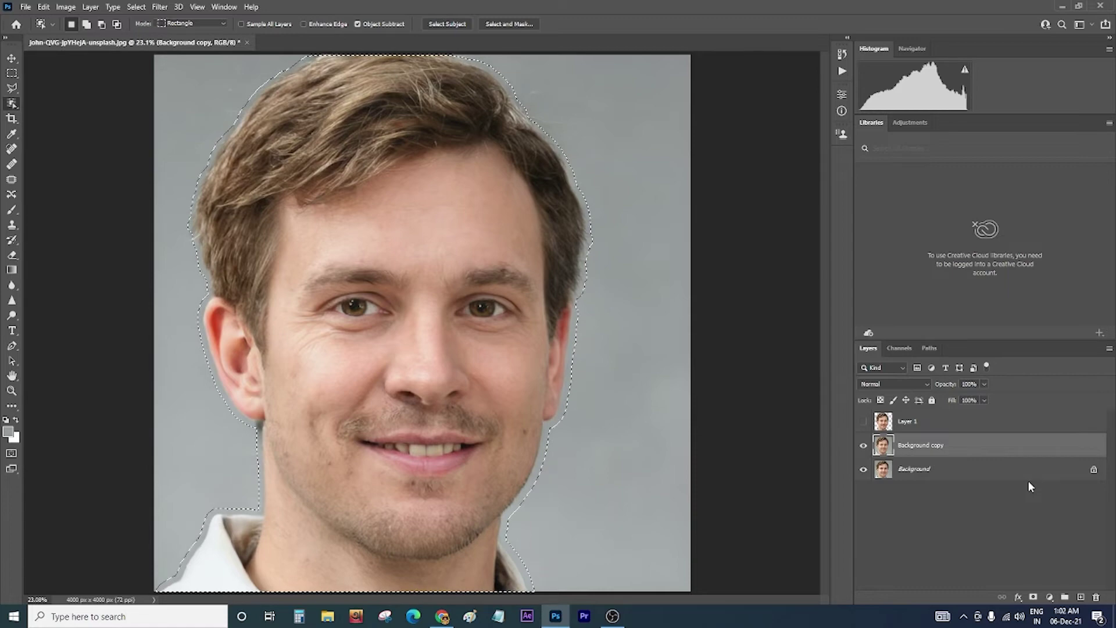
key("shift+F5")
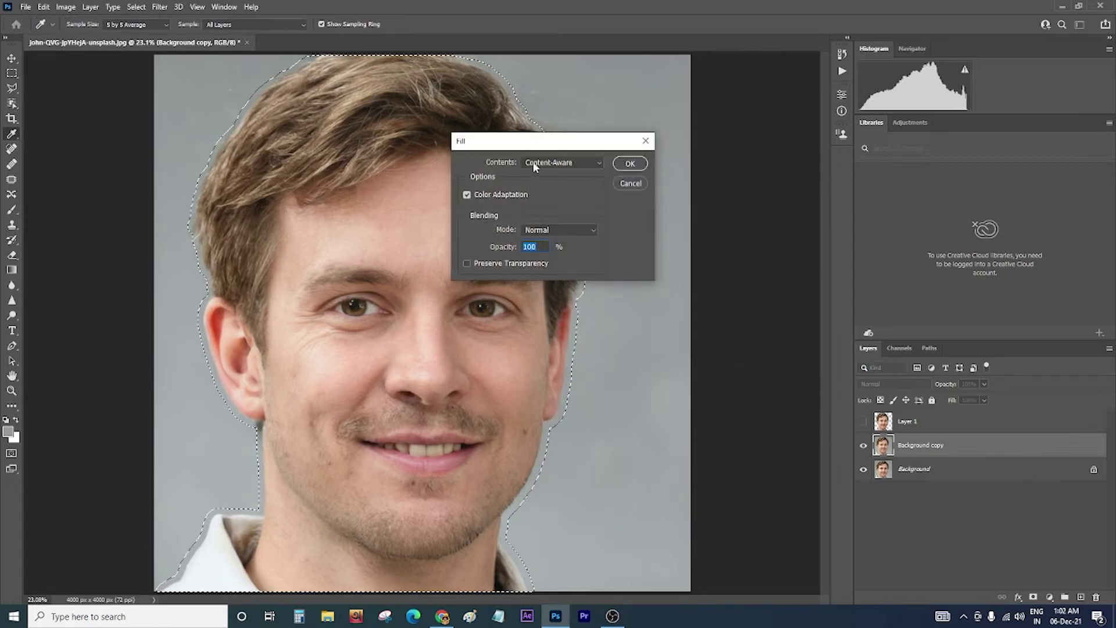
left_click(547, 163)
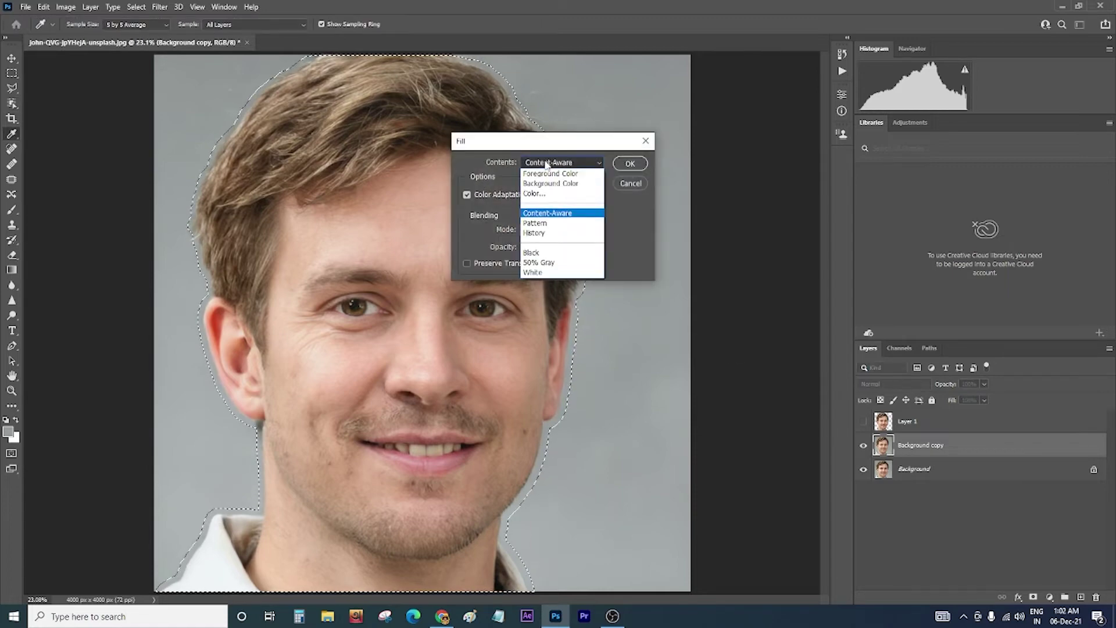
left_click(543, 213)
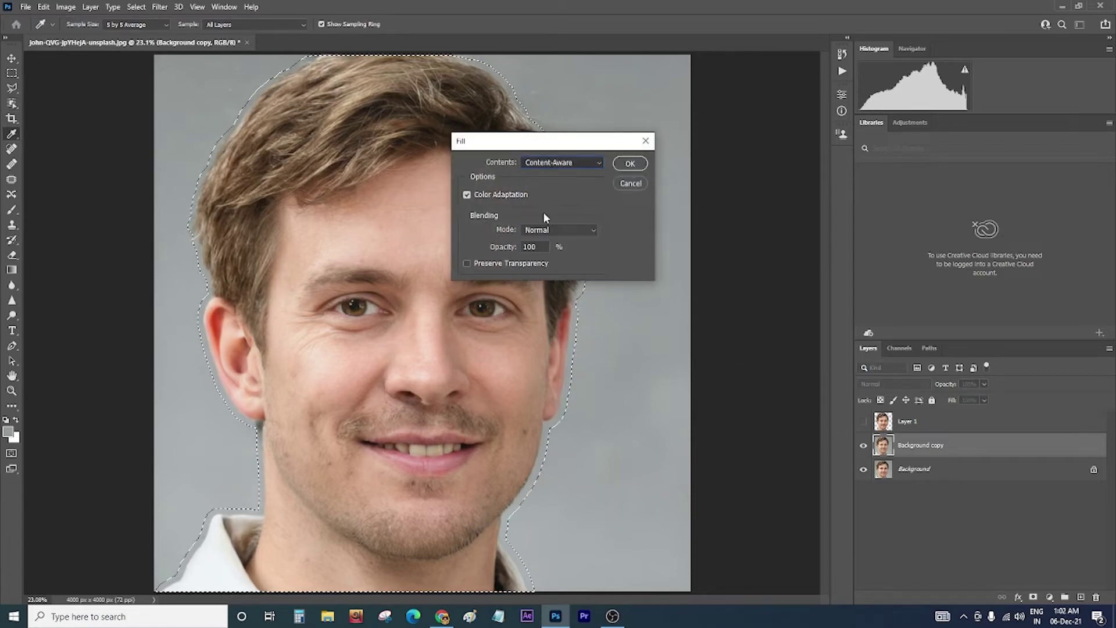
left_click(630, 163)
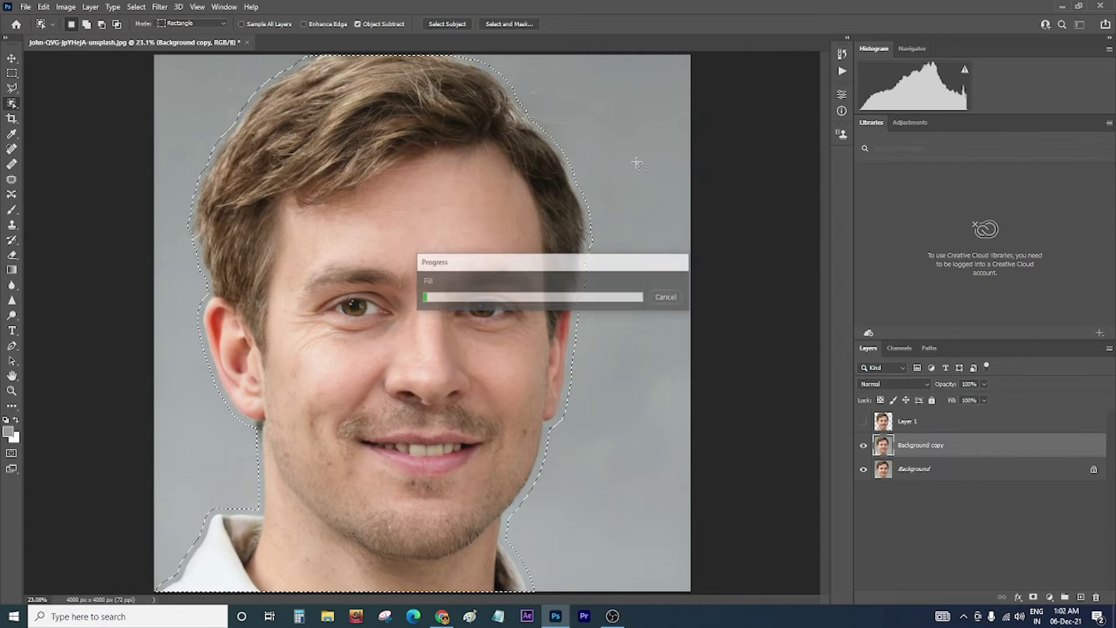
key("ctrl+d")
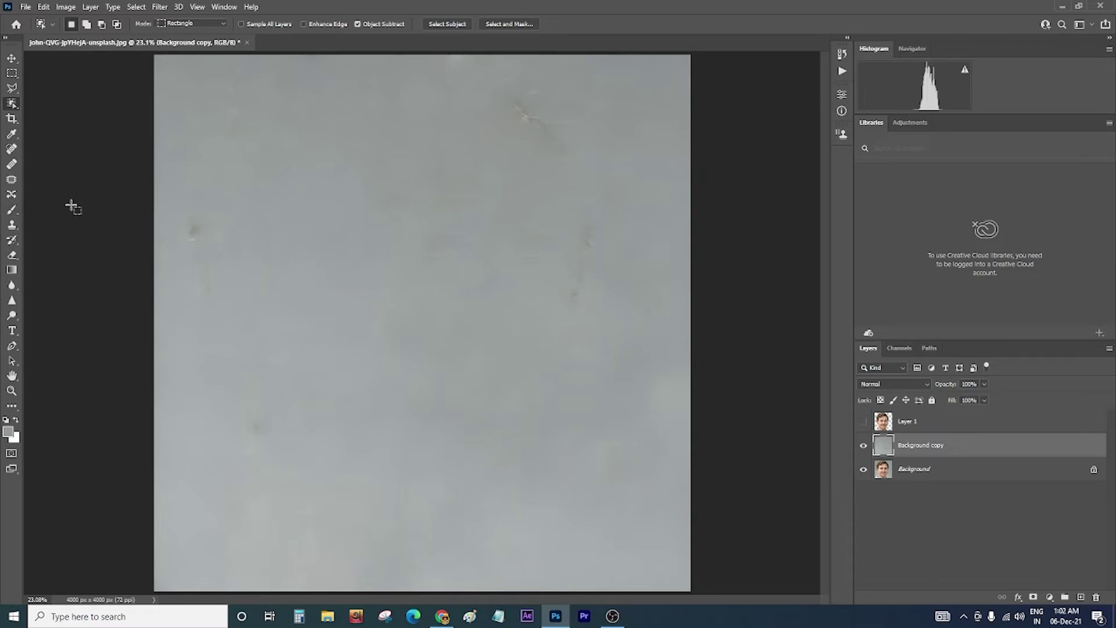
Step: Patch out the spots and streaks on the grey Background copy
left_click(11, 181)
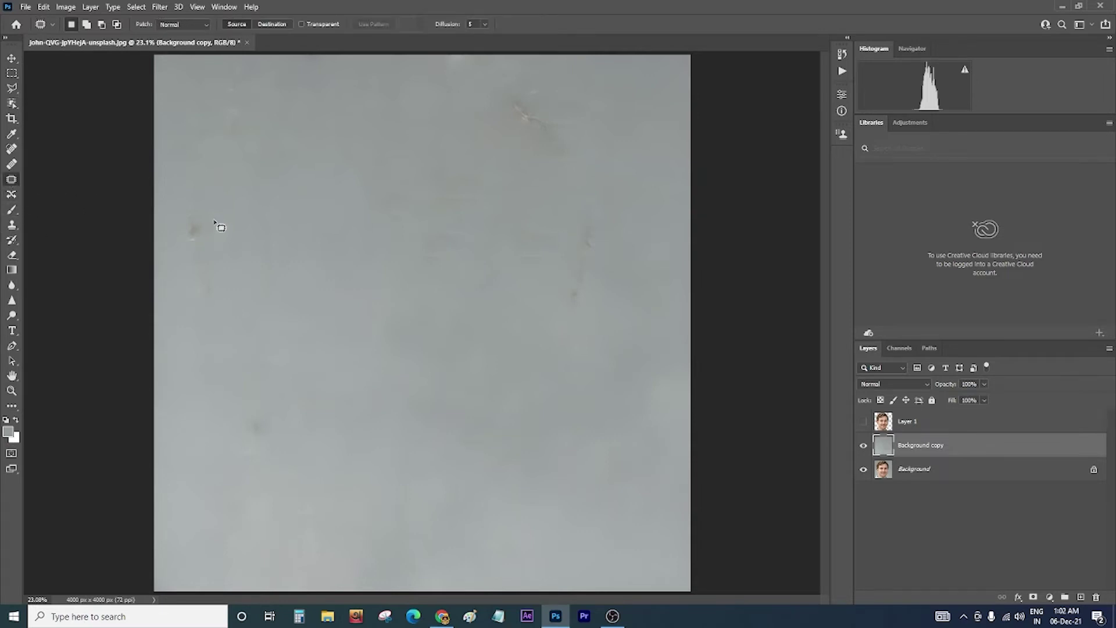
mouse_move(197, 212)
left_mouse_down()
mouse_move(203, 254)
mouse_move(196, 214)
mouse_move(226, 230)
mouse_move(230, 299)
left_mouse_up()
mouse_move(256, 406)
left_mouse_down()
mouse_move(269, 461)
mouse_move(271, 372)
left_mouse_up()
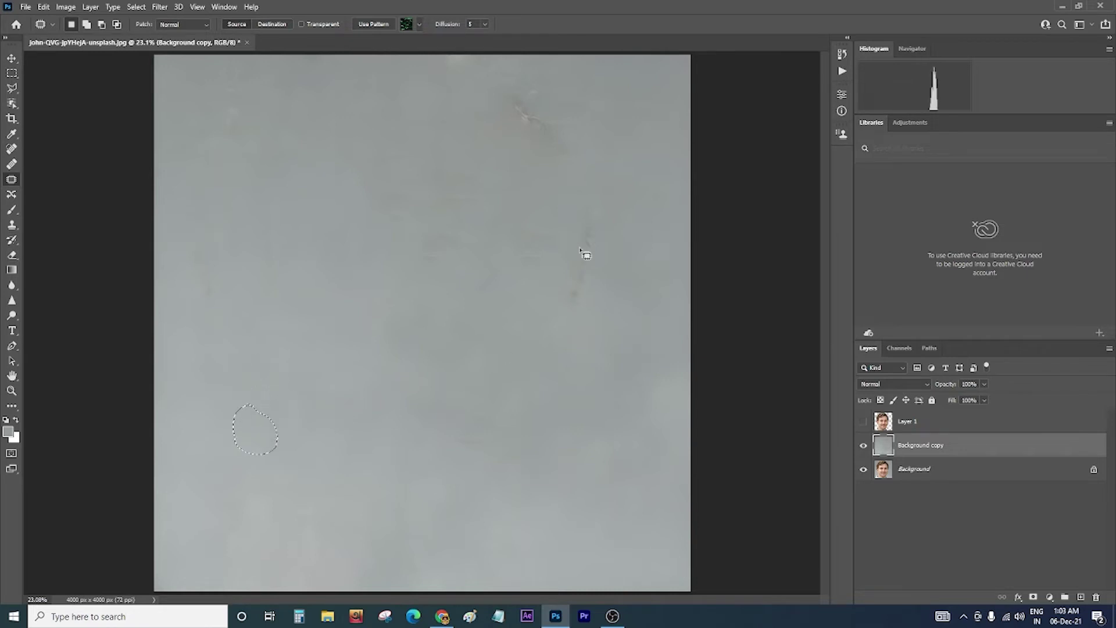
mouse_move(585, 205)
left_mouse_down()
mouse_move(573, 308)
mouse_move(584, 216)
mouse_move(517, 279)
left_mouse_up()
mouse_move(509, 79)
left_mouse_down()
mouse_move(567, 113)
mouse_move(507, 78)
left_mouse_up()
left_click_drag(528, 130, 475, 196)
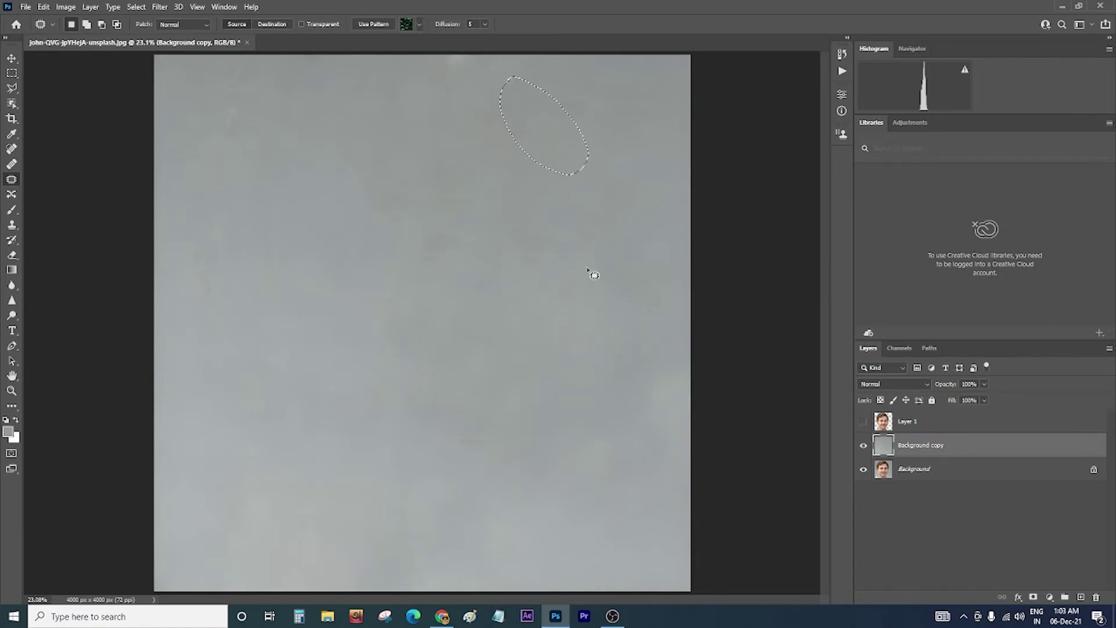
key("ctrl+d")
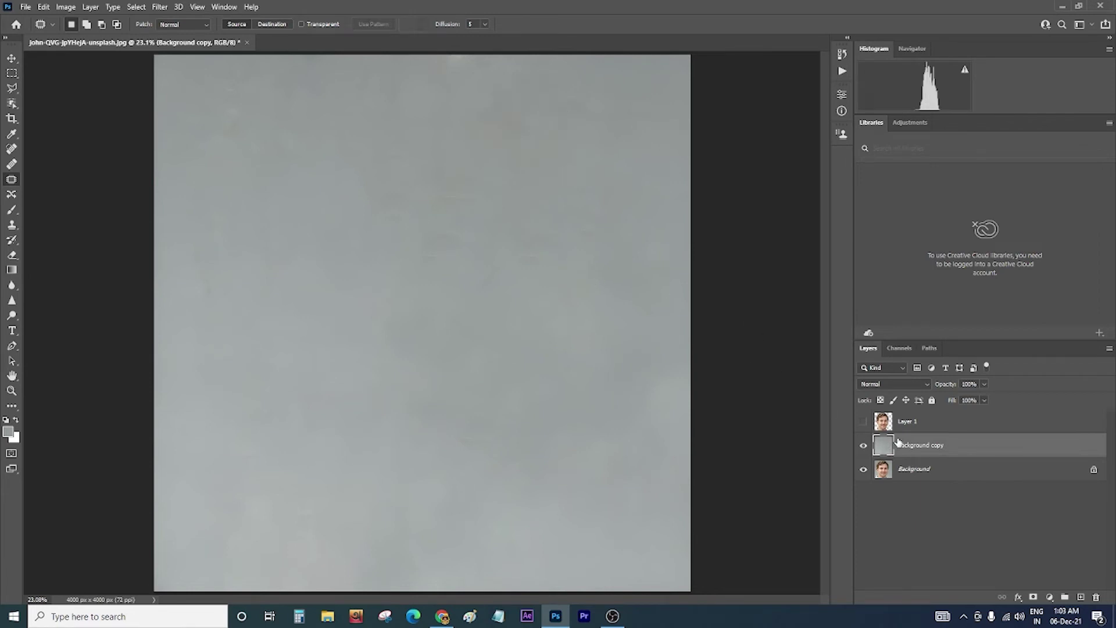
Step: Show Layer 1, hide the original Background, and duplicate Layer 1
left_click(863, 423)
left_click(863, 446)
left_click(864, 445)
left_click(863, 469)
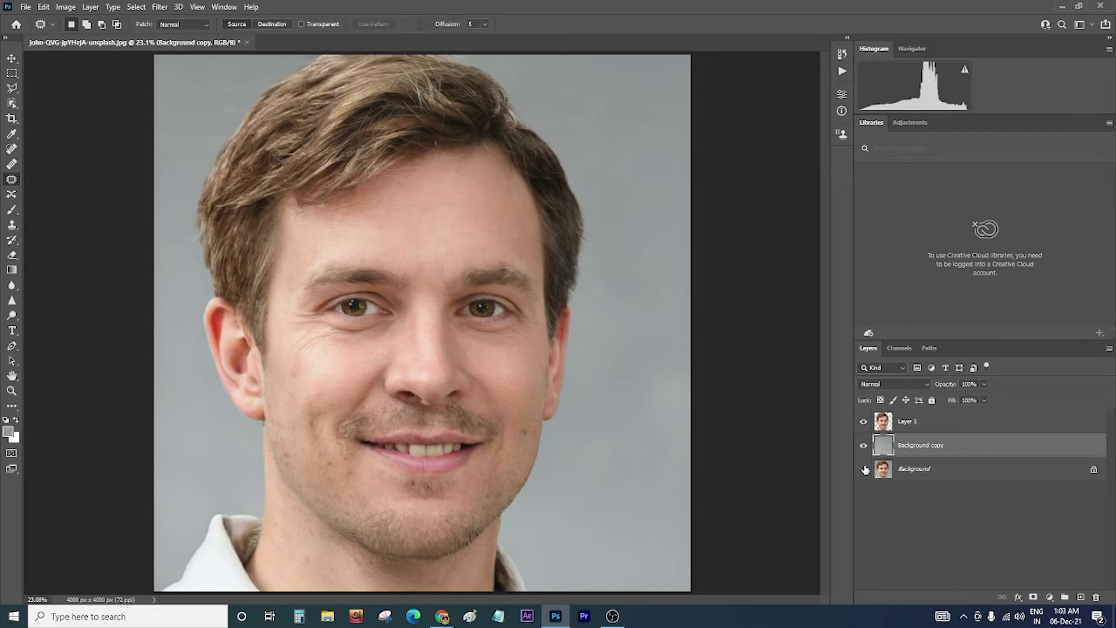
left_click(863, 423)
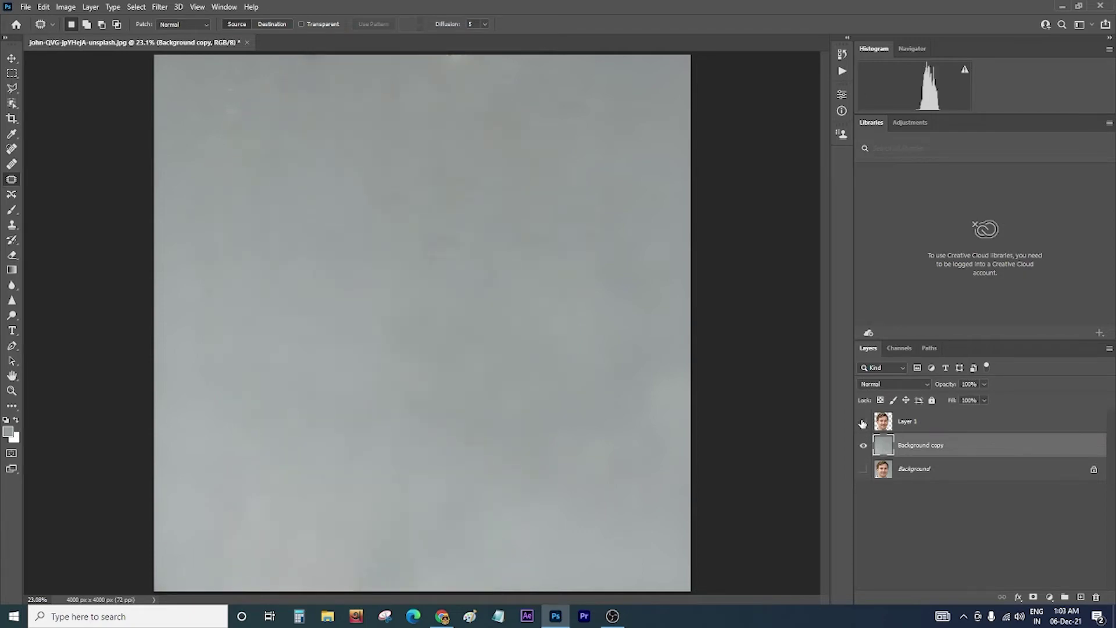
left_click(863, 424)
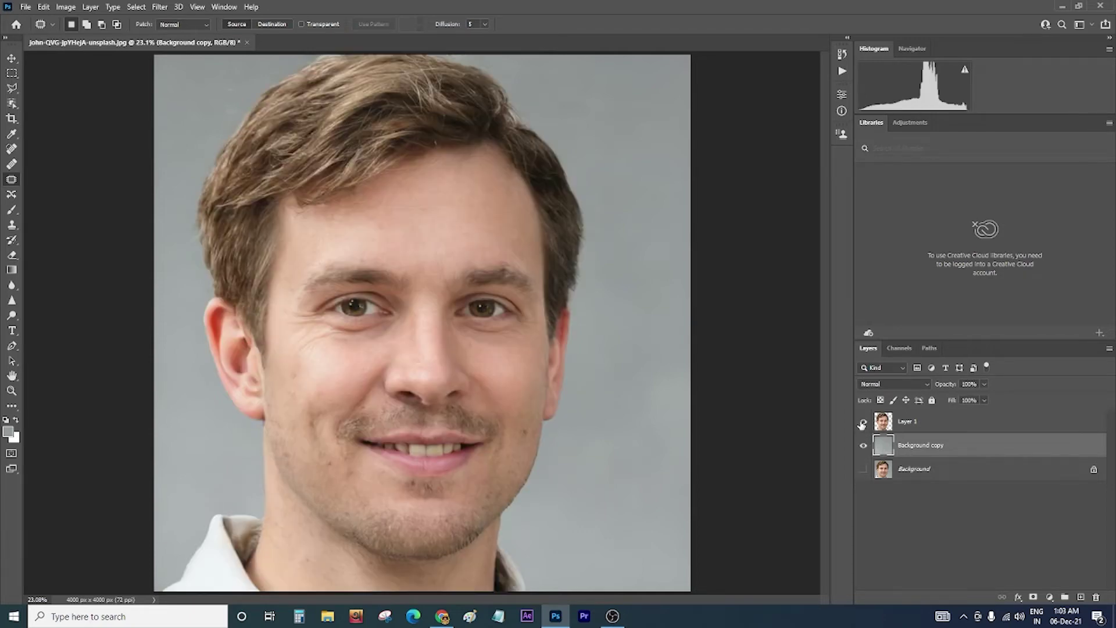
left_click(905, 424)
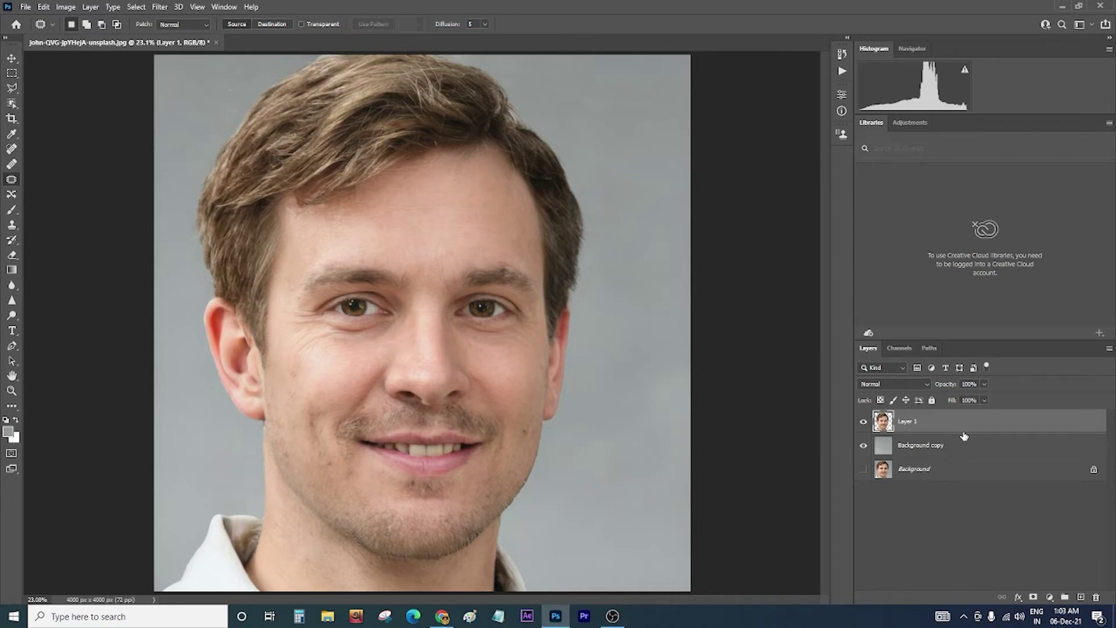
key("ctrl+j")
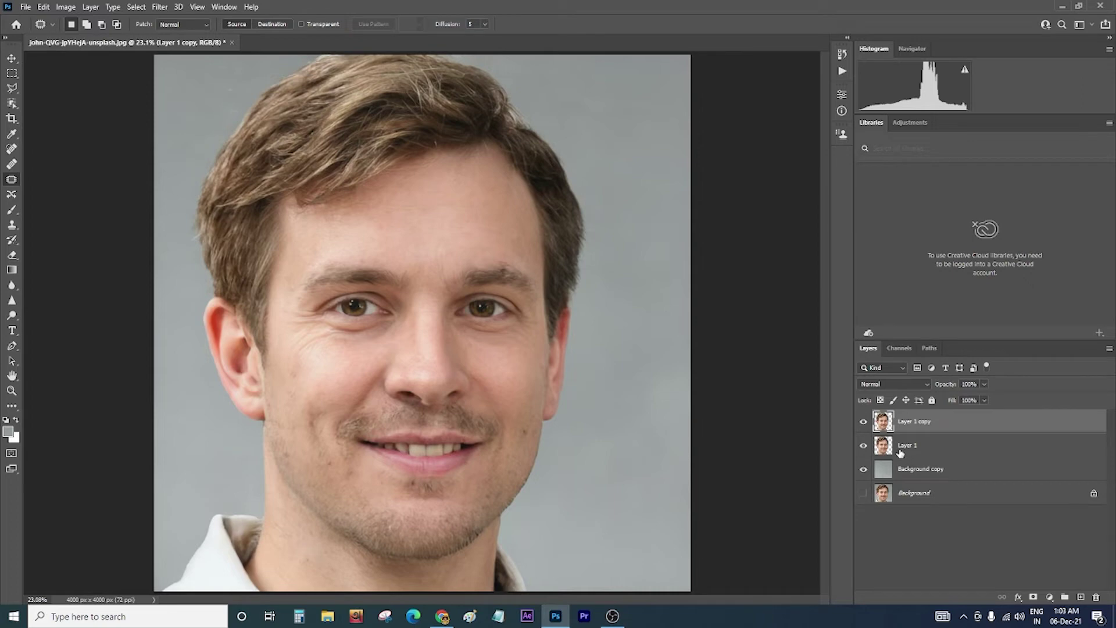
Step: Desaturate Layer 1 to black-and-white, keeping Layer 1 copy visible and selected above
left_click(898, 448)
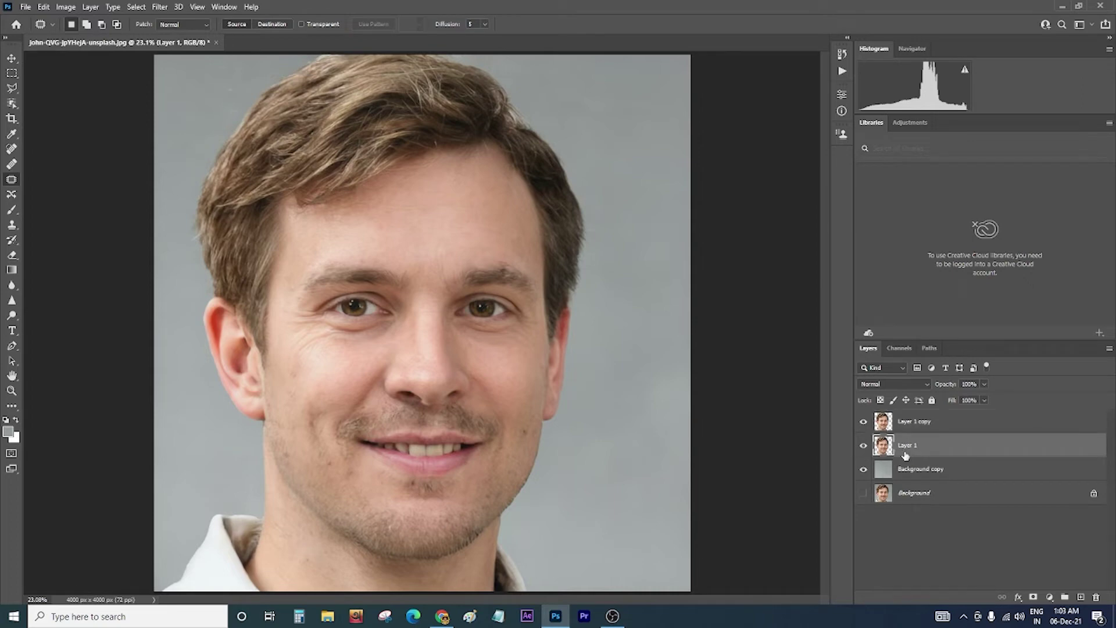
left_click(863, 421)
key("ctrl+shift+u")
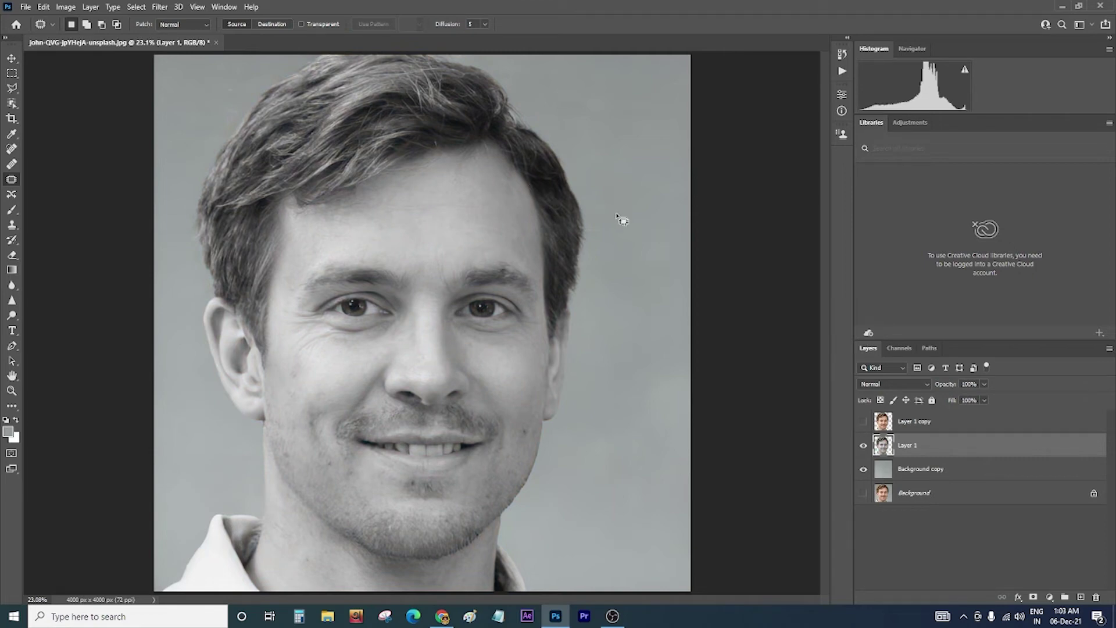
left_click(862, 421)
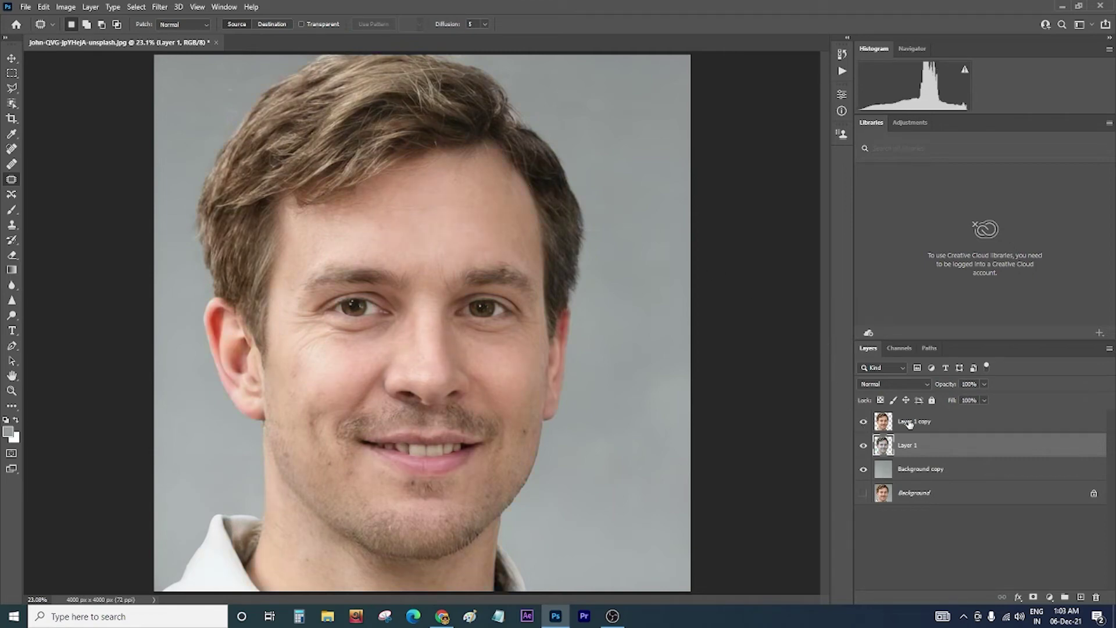
left_click(906, 423)
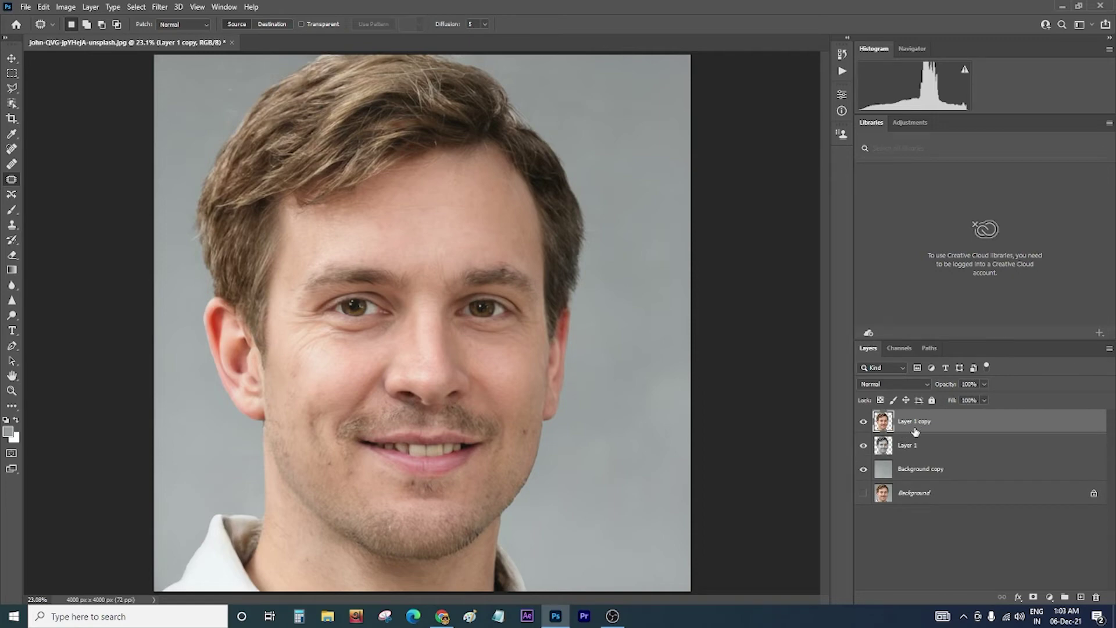
Step: Liquify Layer 1 copy, forward-warping the strip across the eyes sideways
left_click(160, 7)
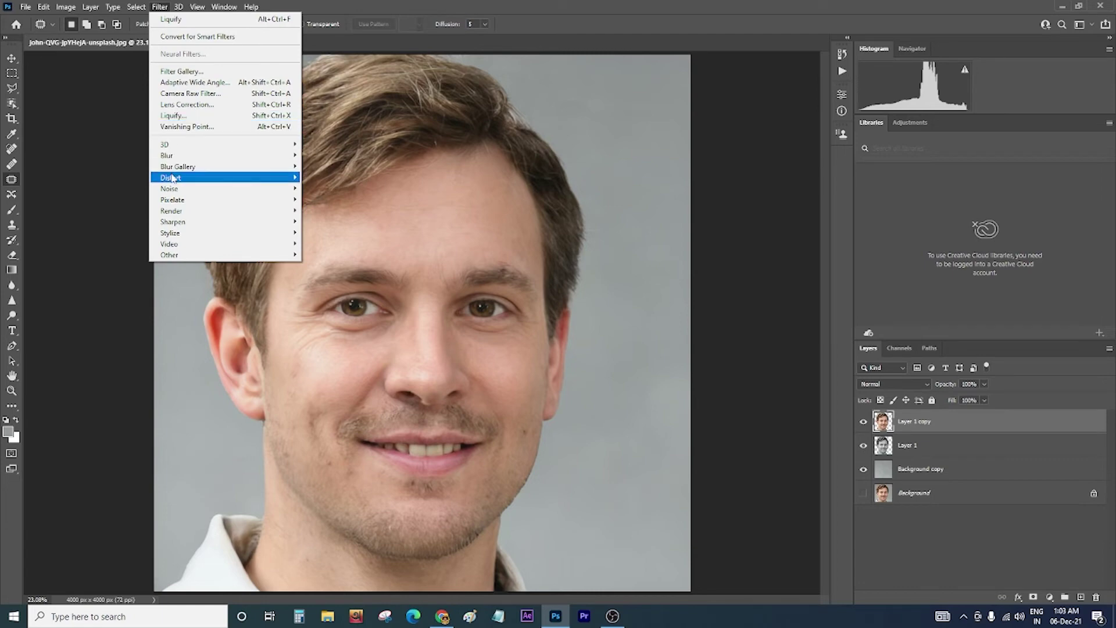
left_click(177, 117)
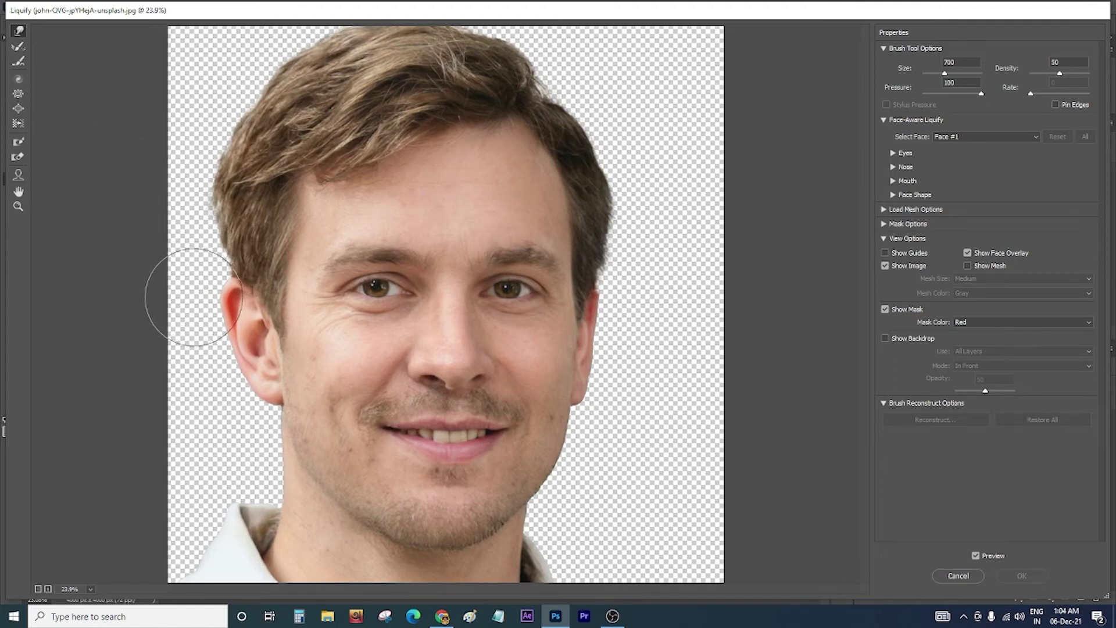
mouse_move(187, 294)
left_mouse_down()
mouse_move(547, 298)
mouse_move(535, 297)
left_mouse_up()
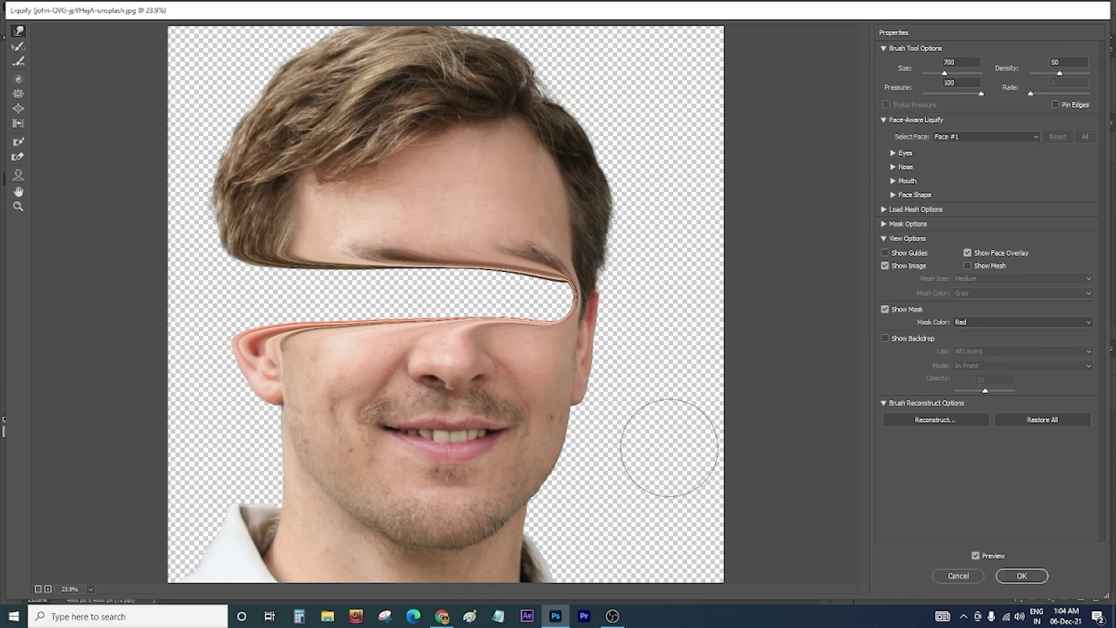
left_click(1023, 575)
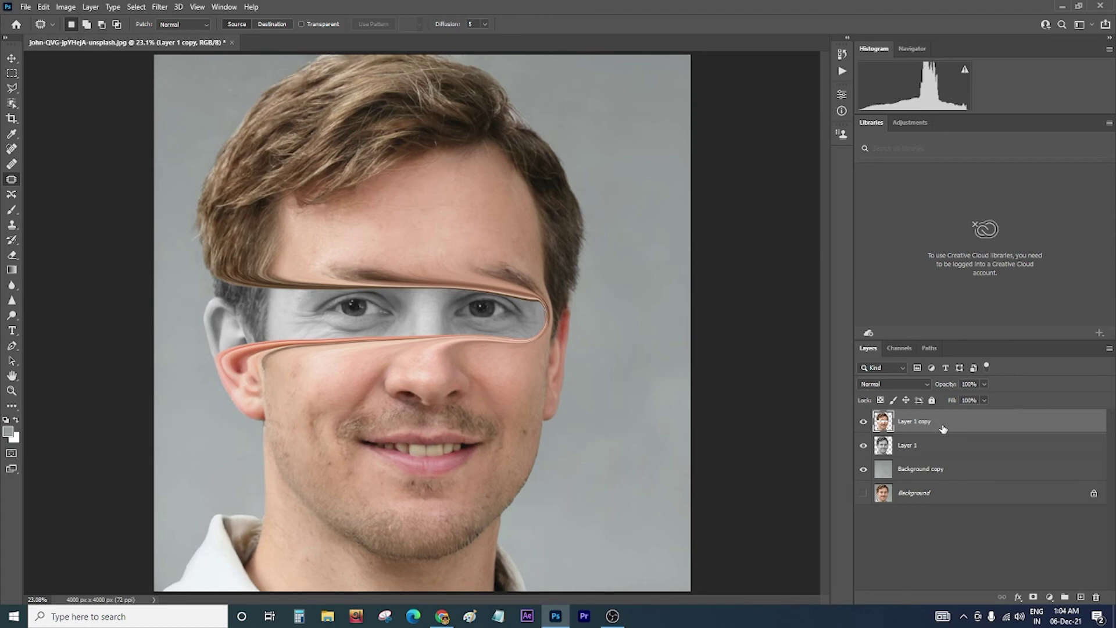
Step: Group Layer 1 copy, Layer 1 and Background copy, show Background, and compare before/after
left_click(935, 472, "shift")
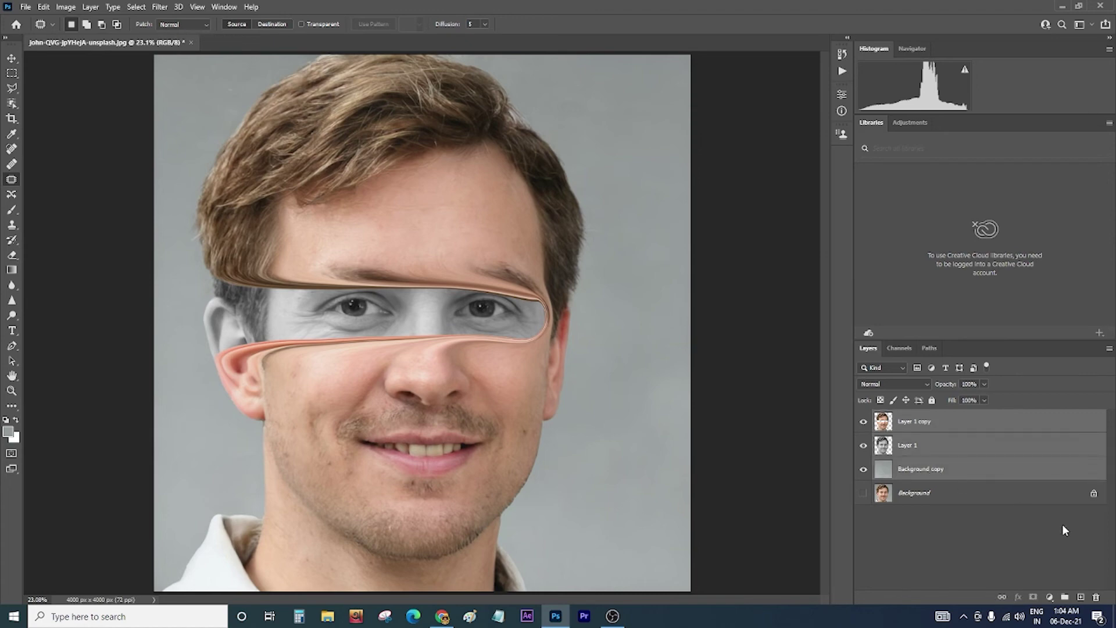
key("ctrl+g")
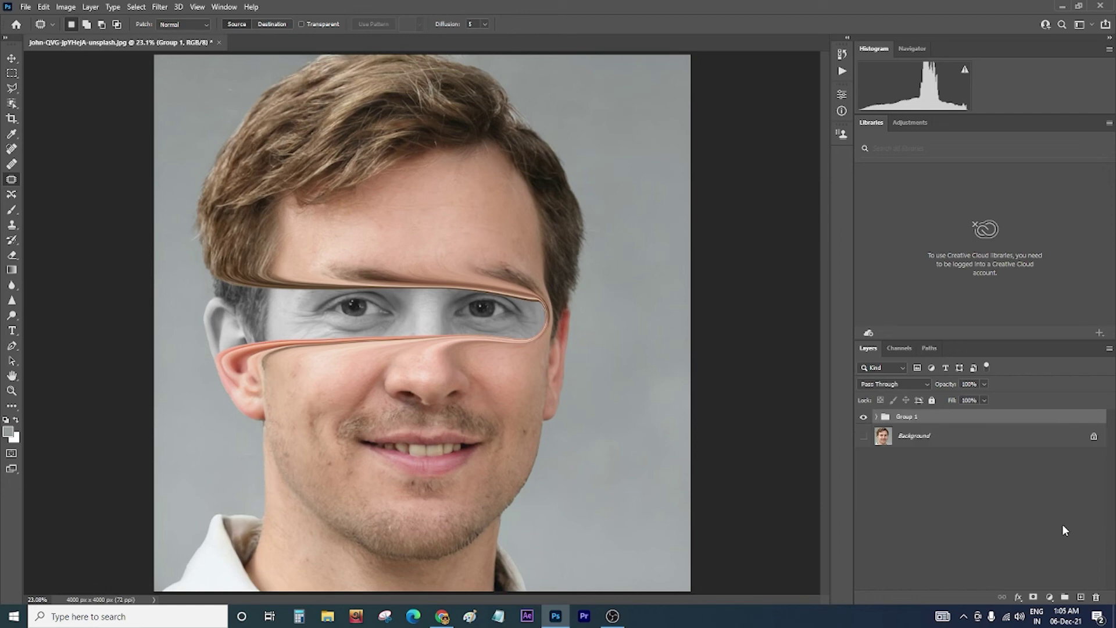
left_click(863, 436)
left_click(864, 417)
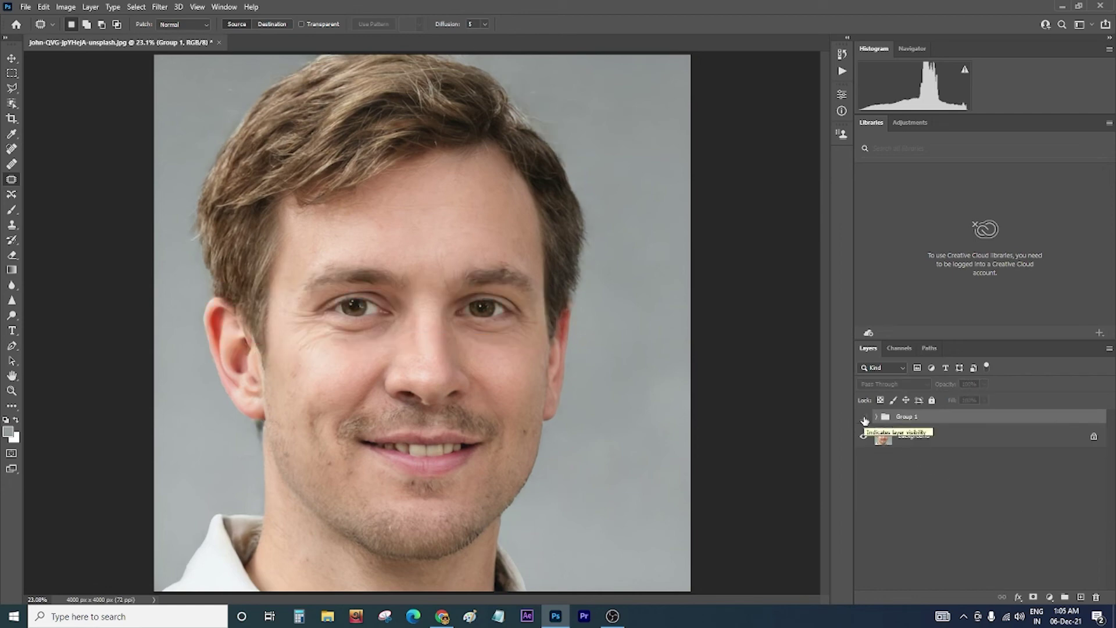
left_click(863, 418)
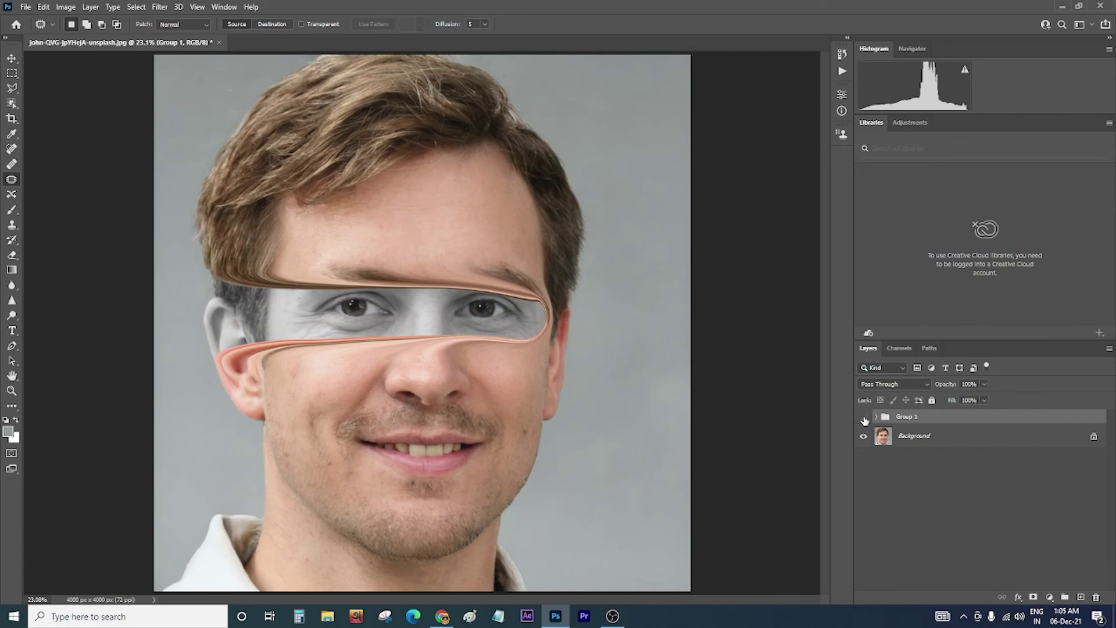
left_click(864, 417)
left_click(864, 417)
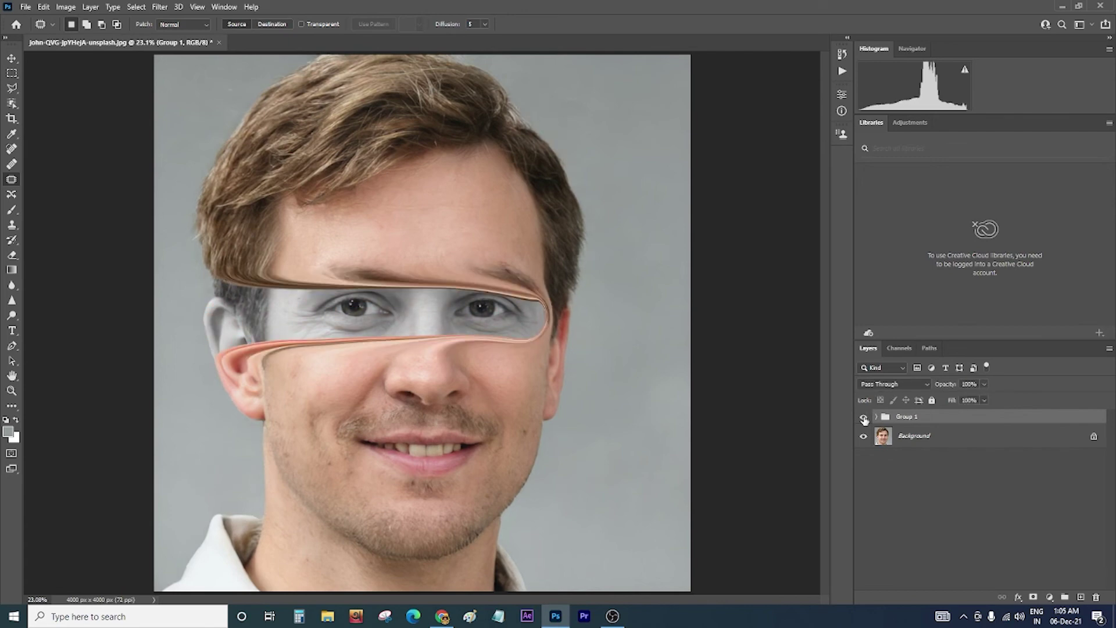